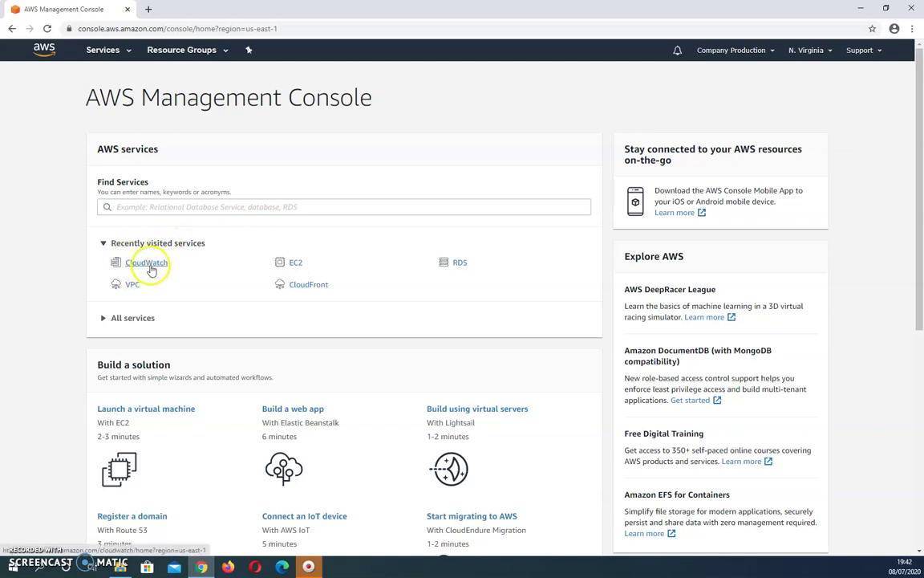
- Find the CloudWatch service and open its overview
click(119, 51)
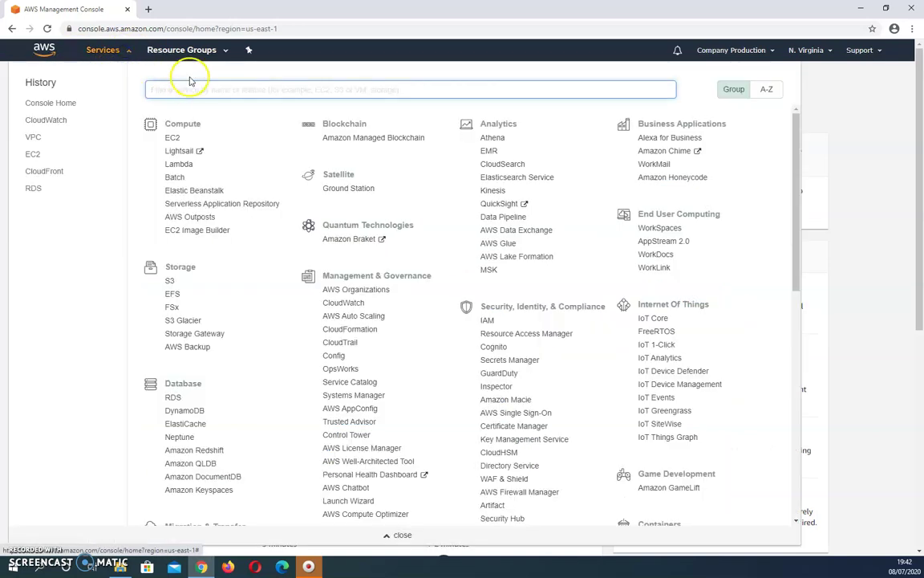
text(cloudwatch)
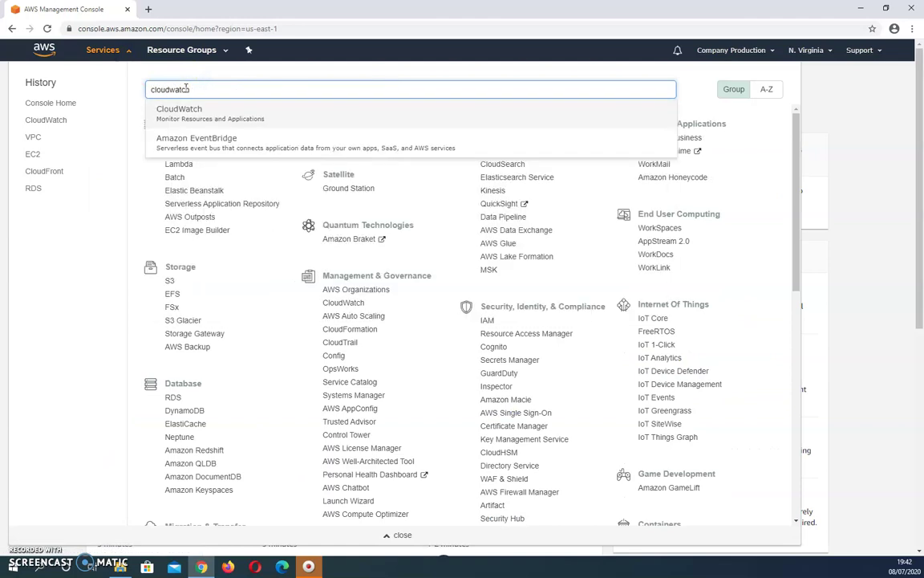
click(254, 119)
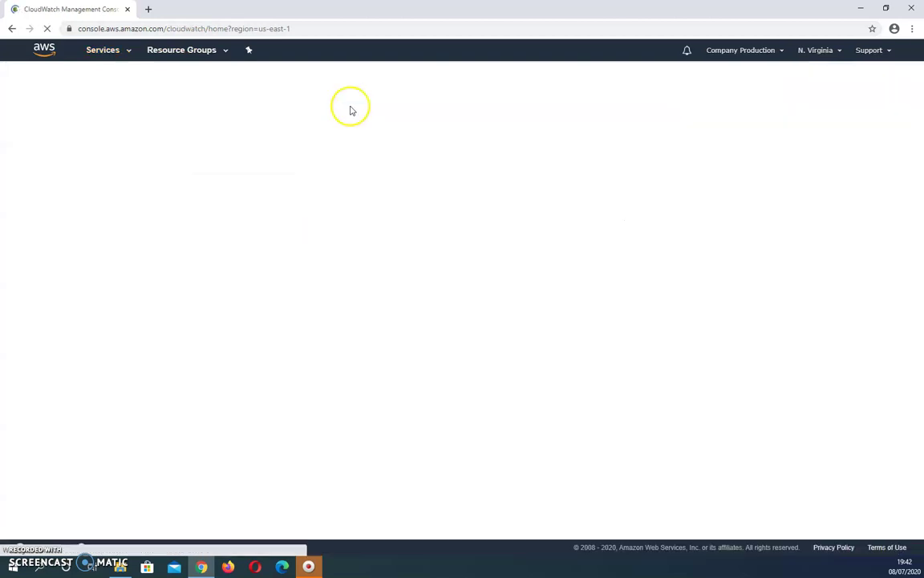
click(286, 167)
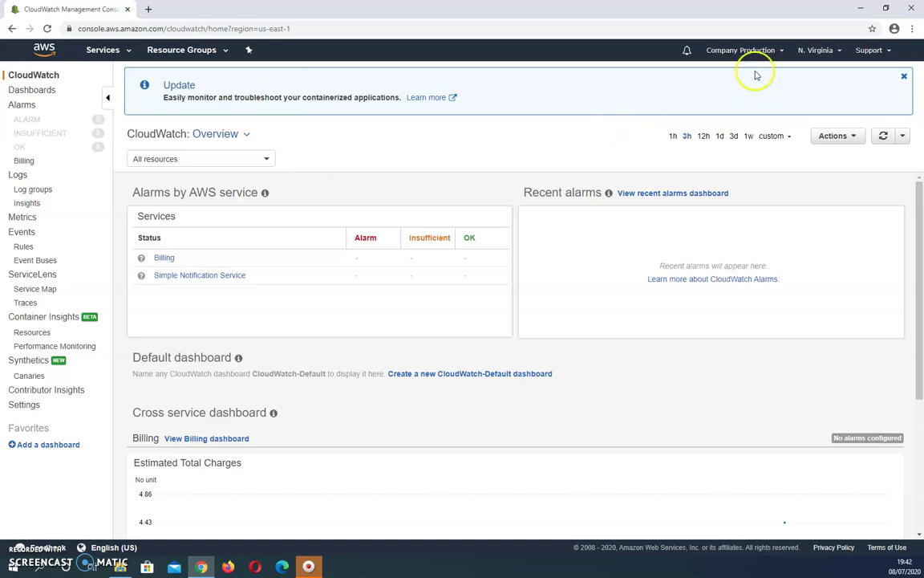
- Try to open the billing alarms from the Europe (Ireland) region, and return to US East (N. Virginia)
click(840, 52)
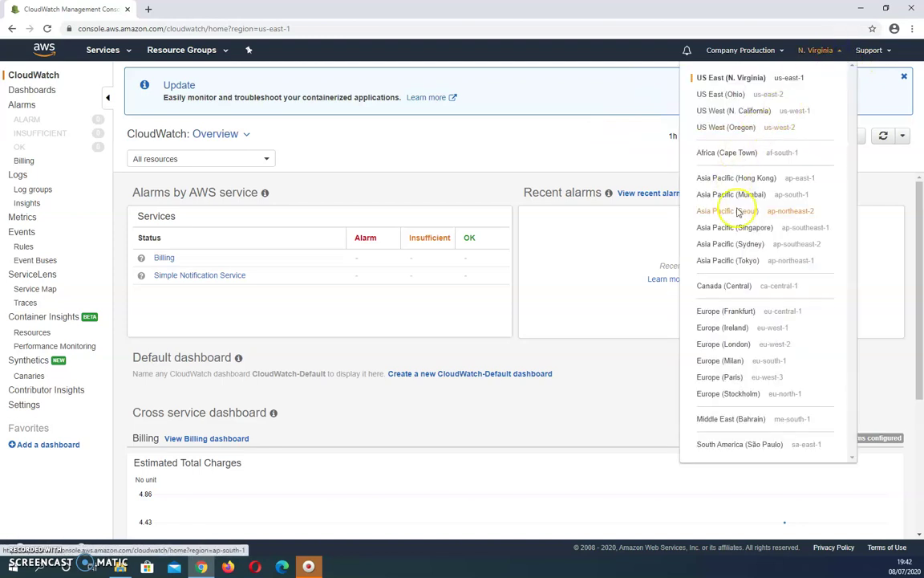
click(740, 334)
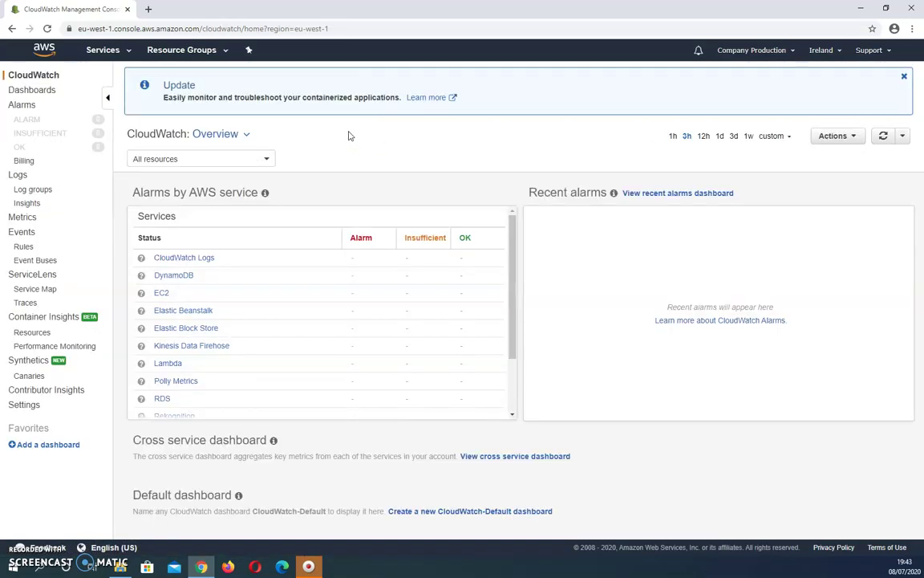
click(22, 162)
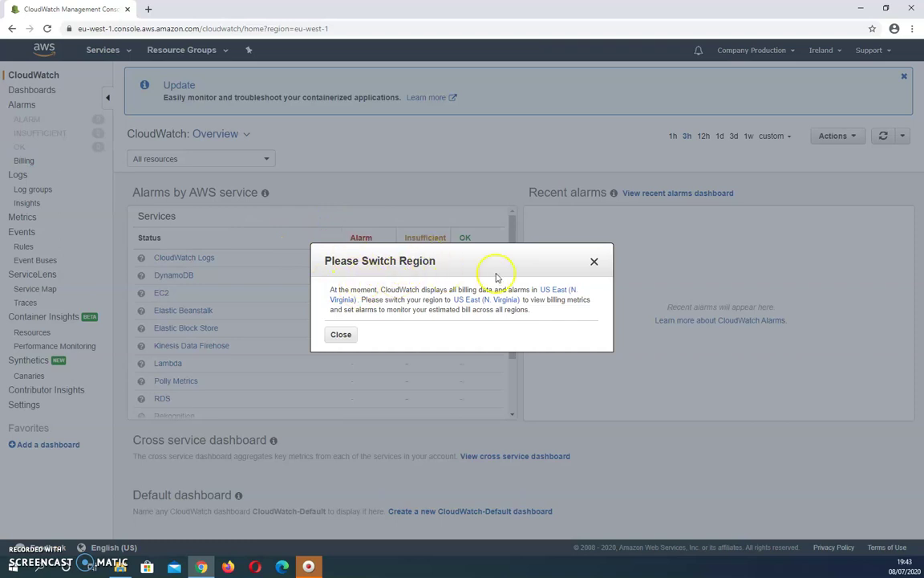
click(556, 295)
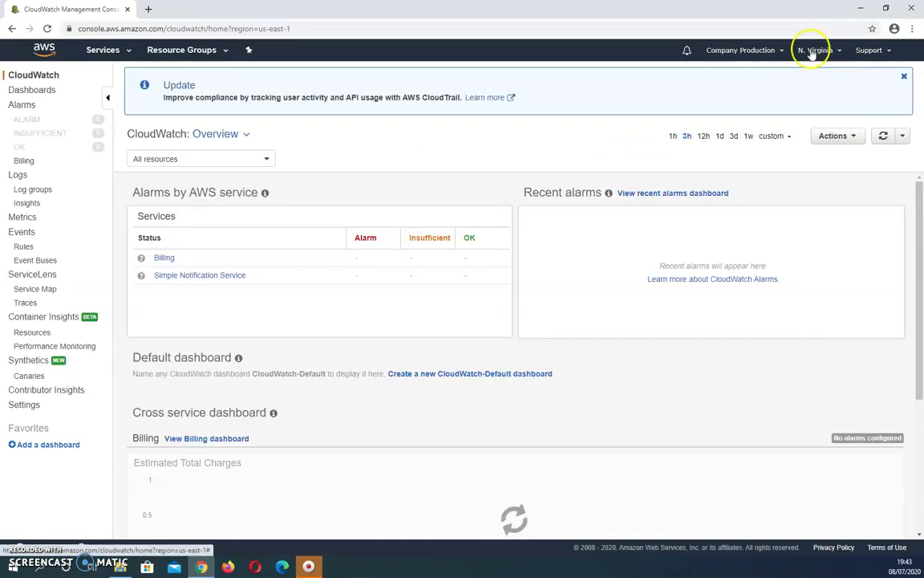
click(835, 51)
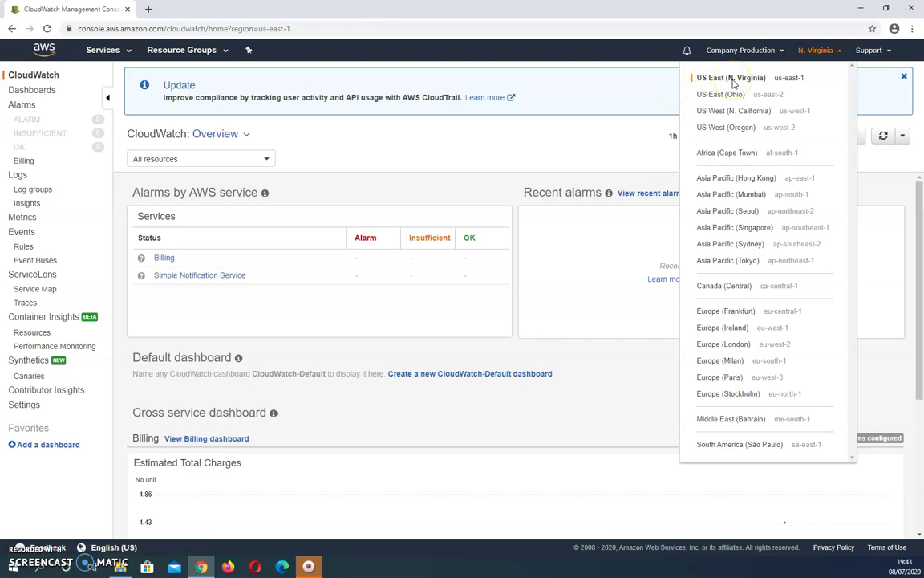
click(526, 145)
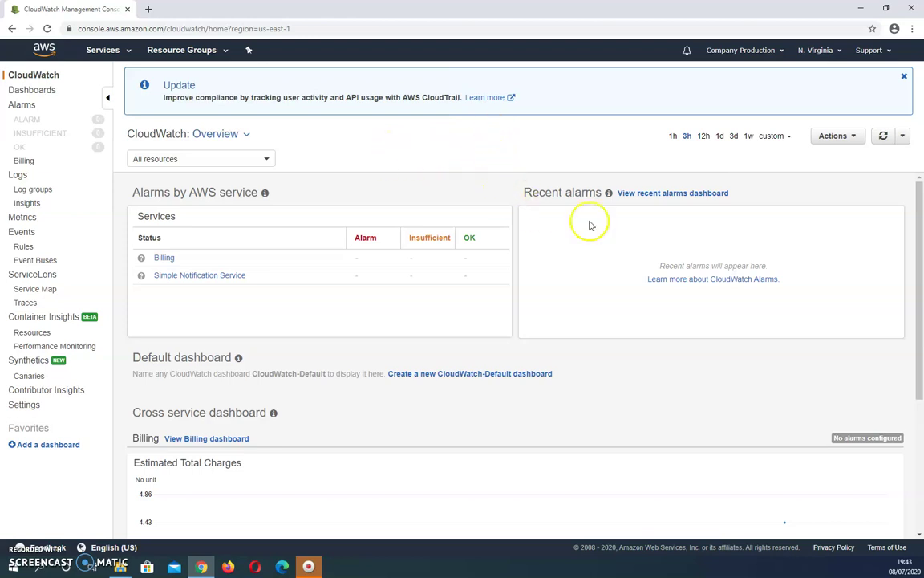
mouse_move(920, 214)
mouse_down()
mouse_move(919, 305)
mouse_move(920, 215)
mouse_up()
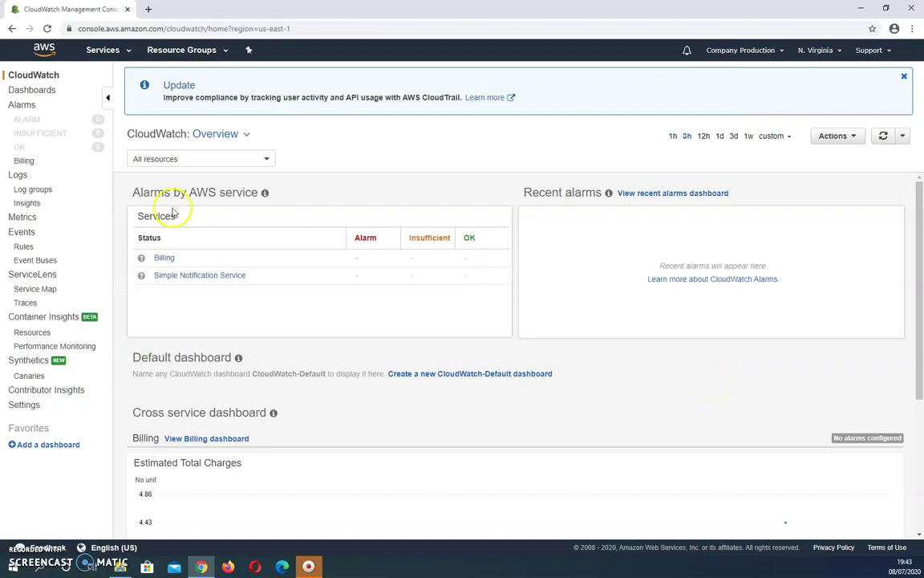
click(23, 160)
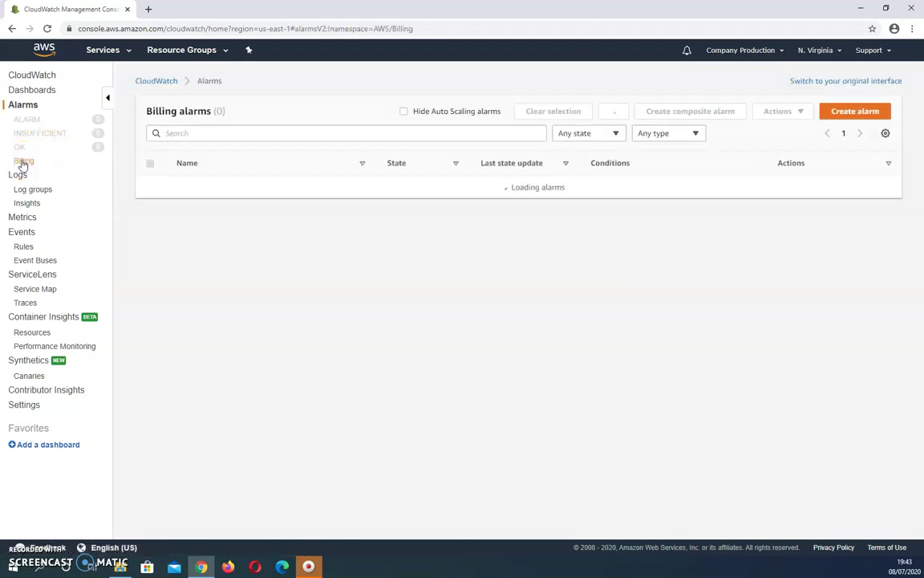
click(850, 112)
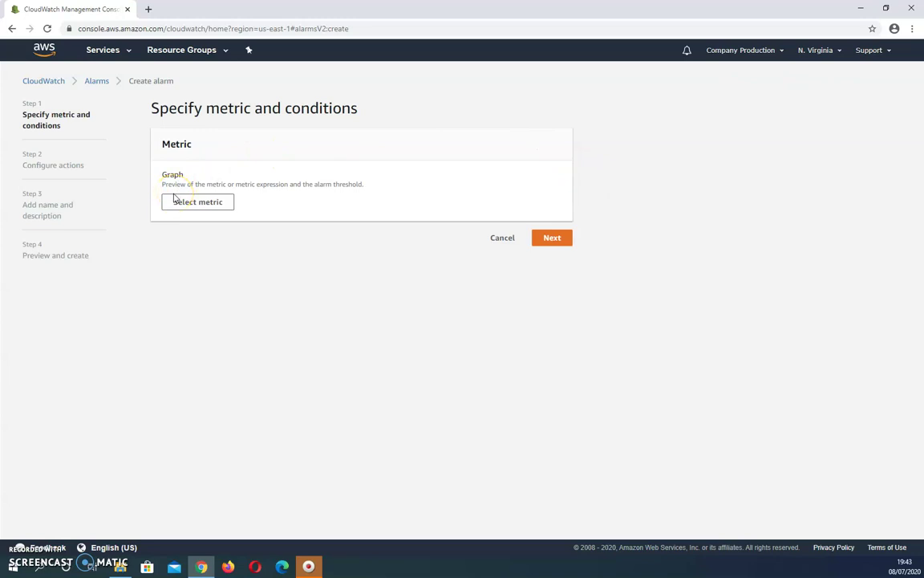
click(200, 204)
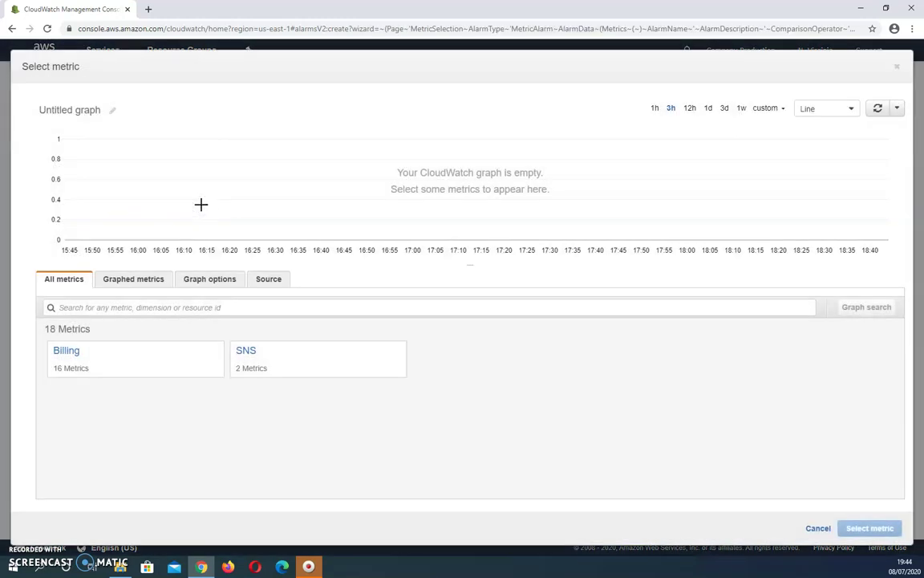
click(820, 528)
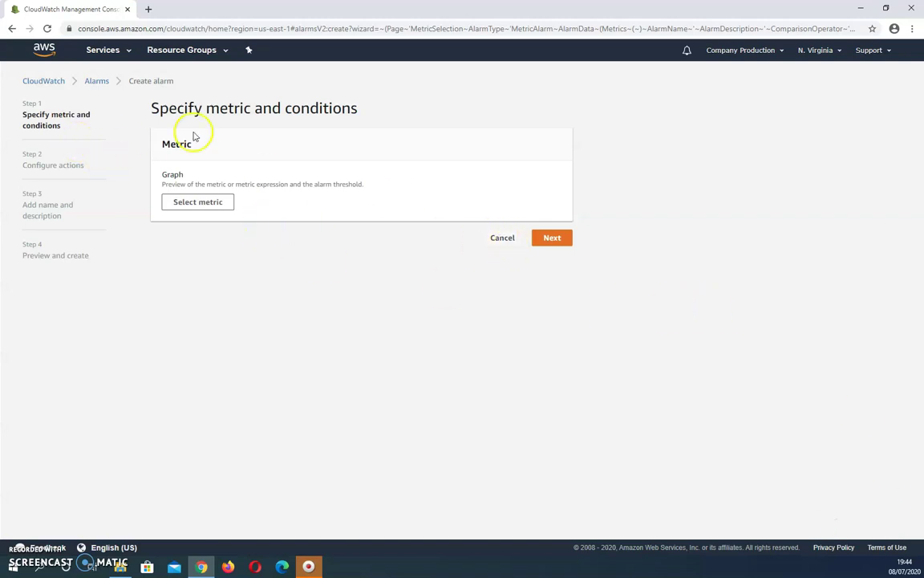
click(43, 81)
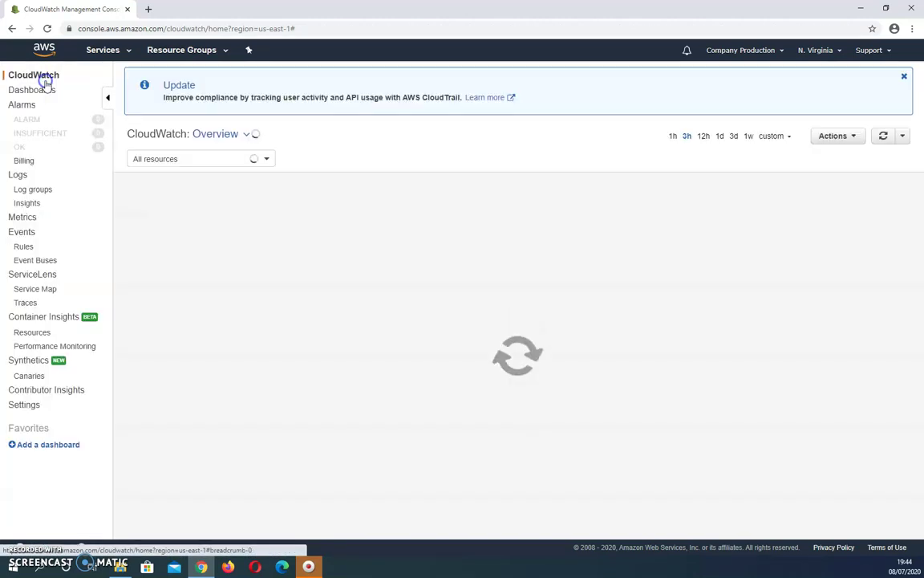
- Start a new billing alarm on EstimatedCharges with a static threshold of greater than 10 USD and accept the conditions
click(23, 161)
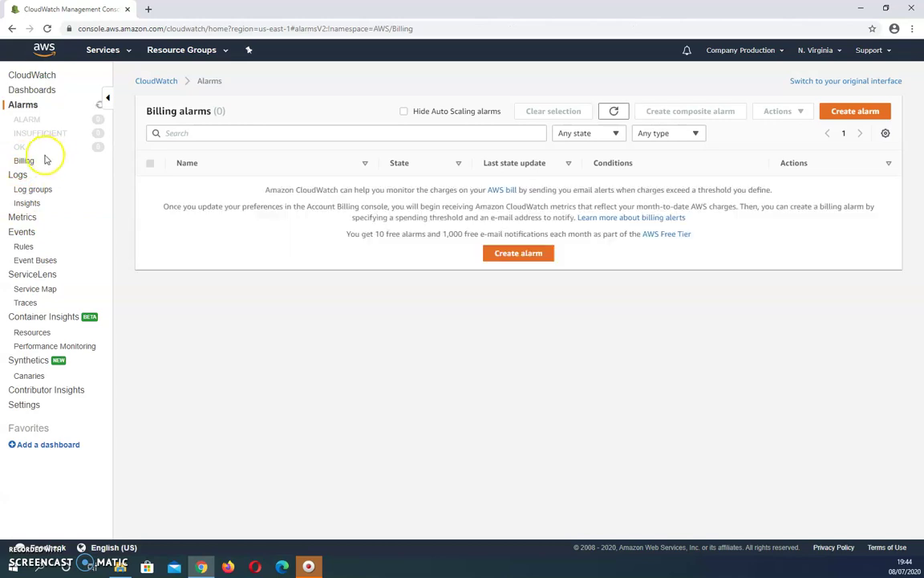
click(507, 255)
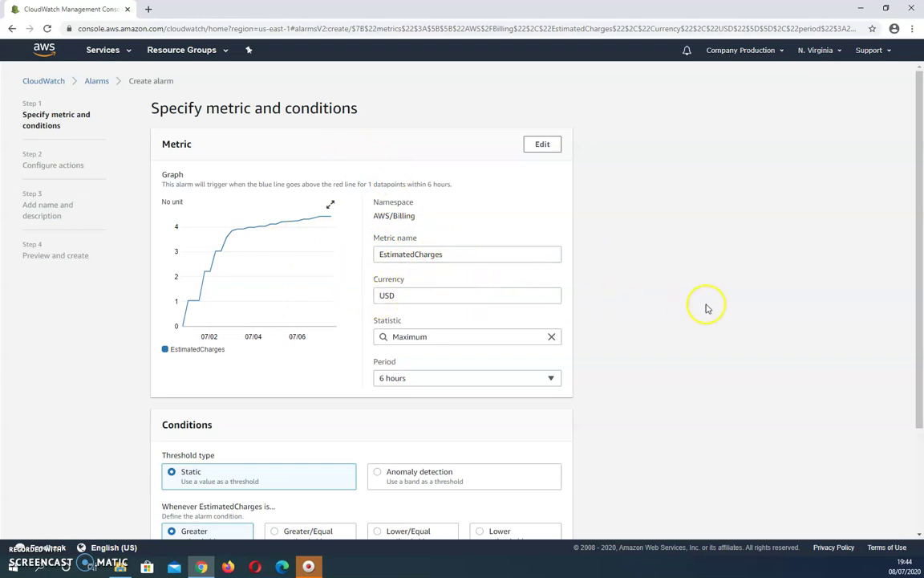
scroll(710, 309, down, 3)
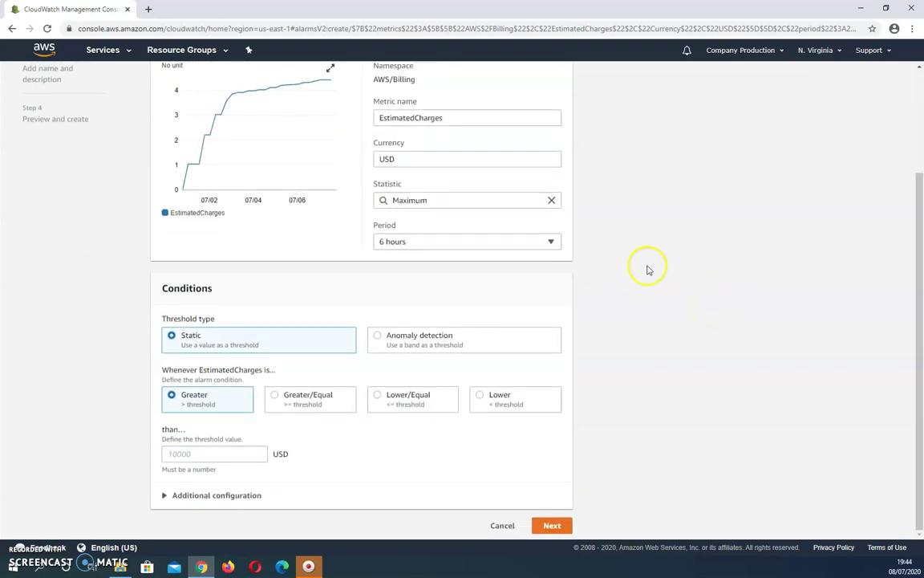
scroll(573, 333, up, 1)
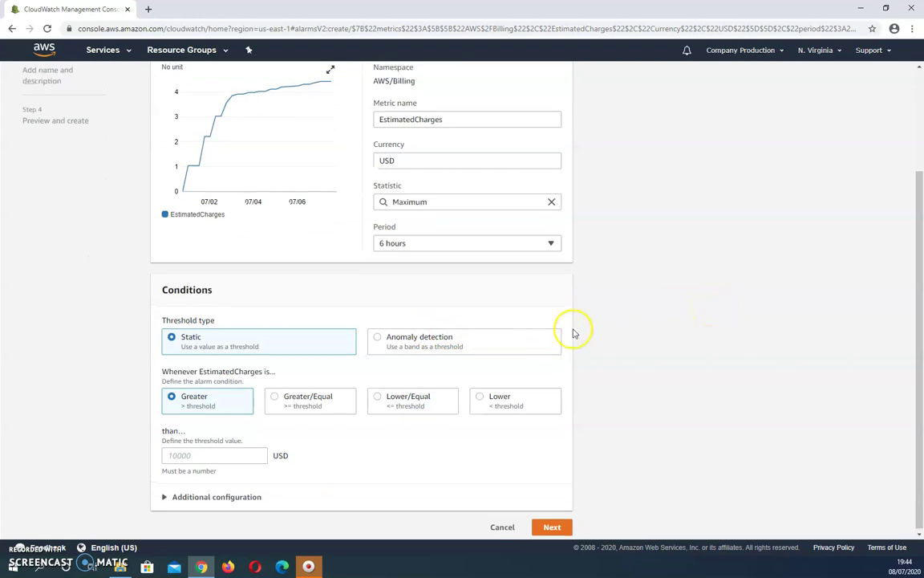
scroll(574, 333, up, 2)
scroll(573, 333, down, 3)
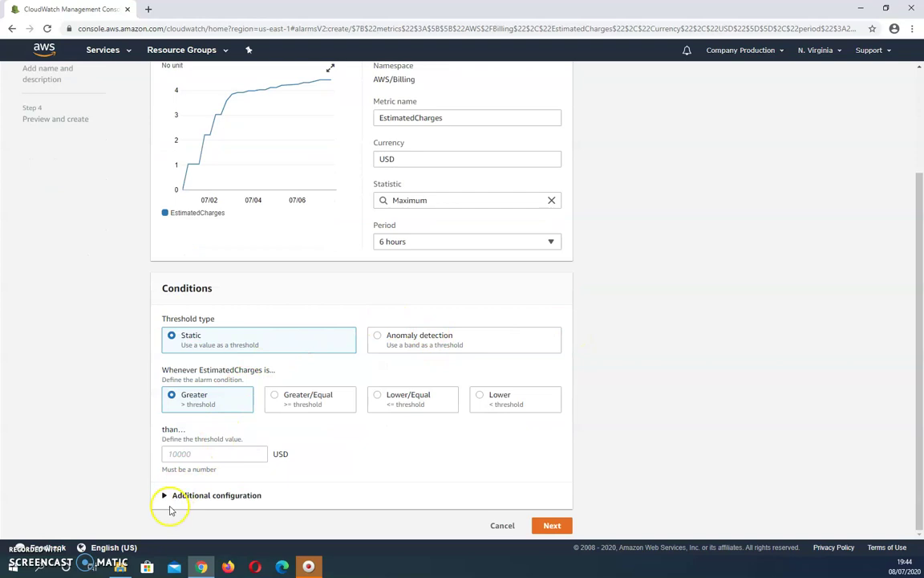
click(213, 455)
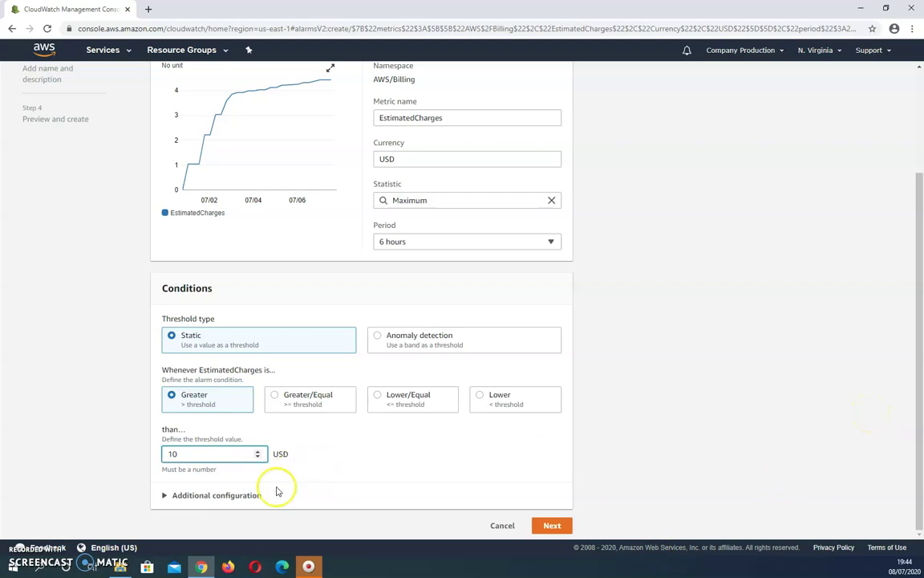
click(561, 526)
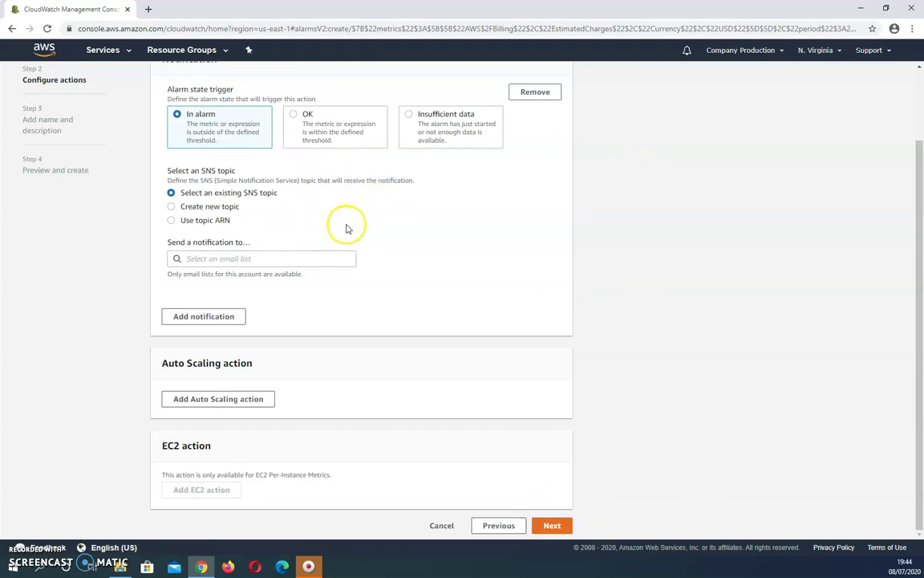
- Create a new SNS topic named OverSpend for the alarm notification, with the recipient's email address as its endpoint
scroll(346, 229, up, 1)
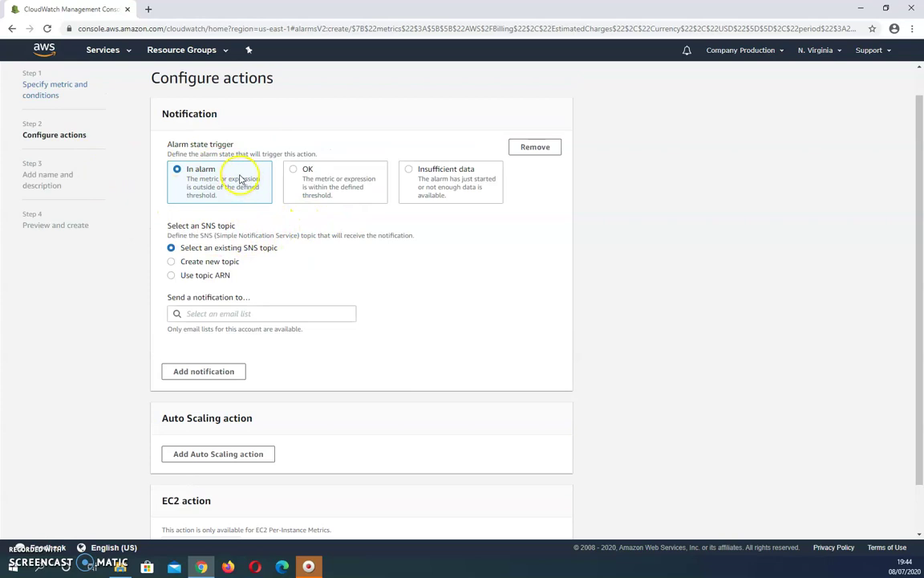
click(191, 262)
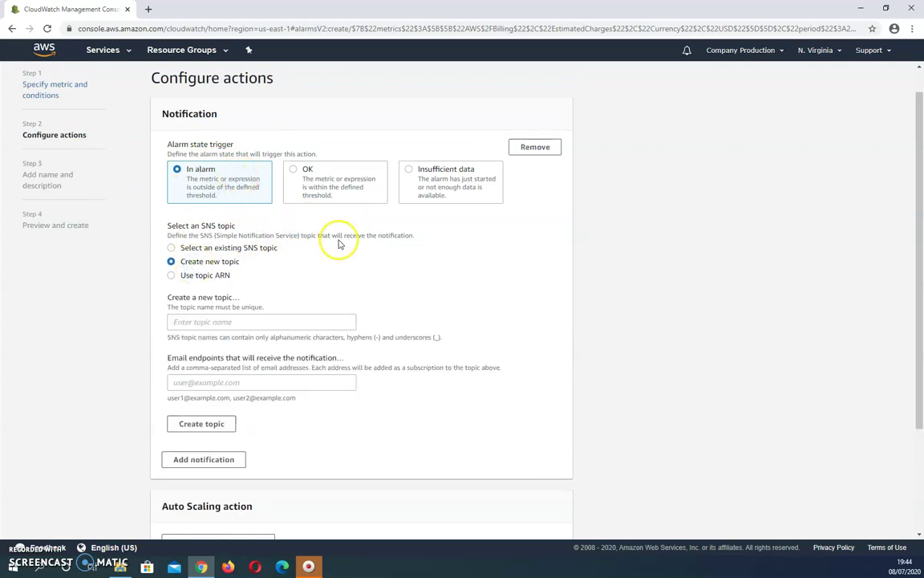
click(270, 322)
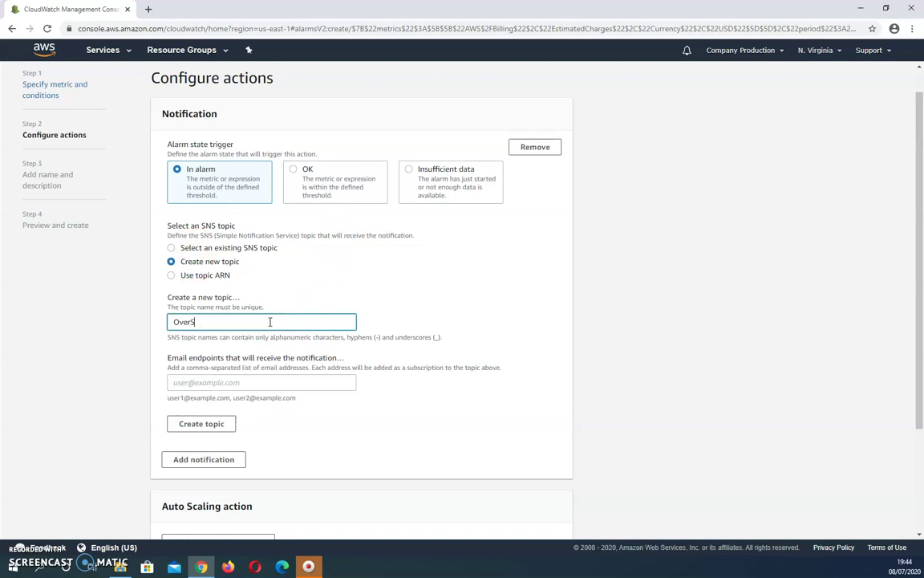
text(OverSpend)
click(231, 384)
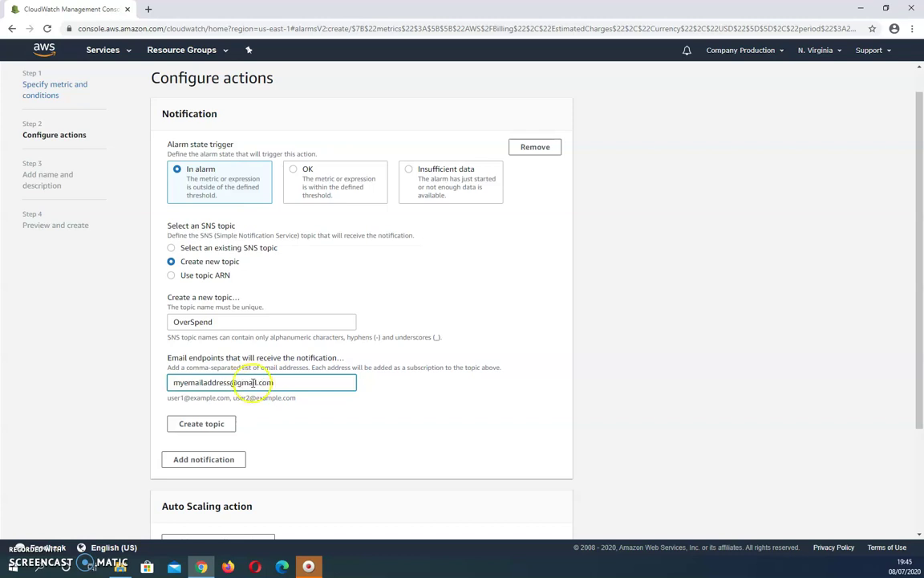
key(ctrl+a)
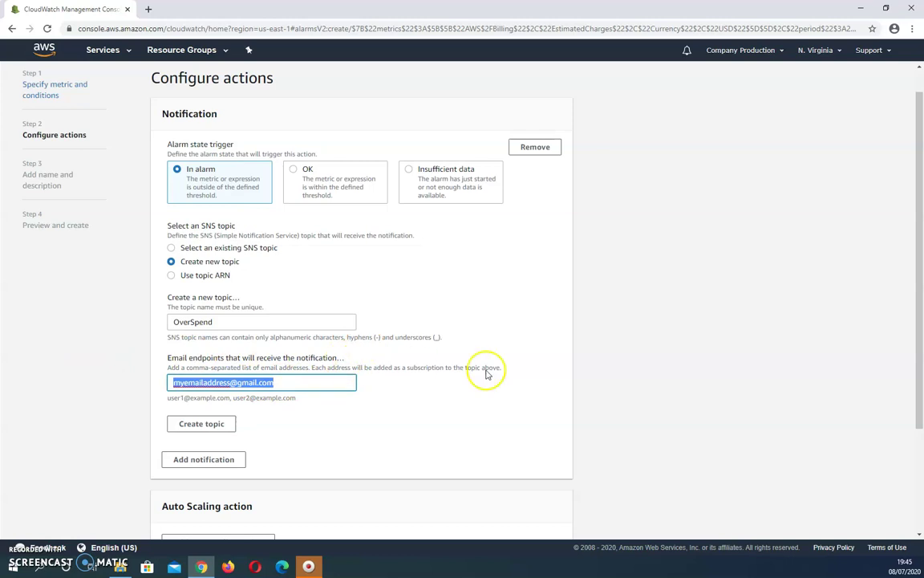
scroll(546, 354, down, 3)
click(323, 284)
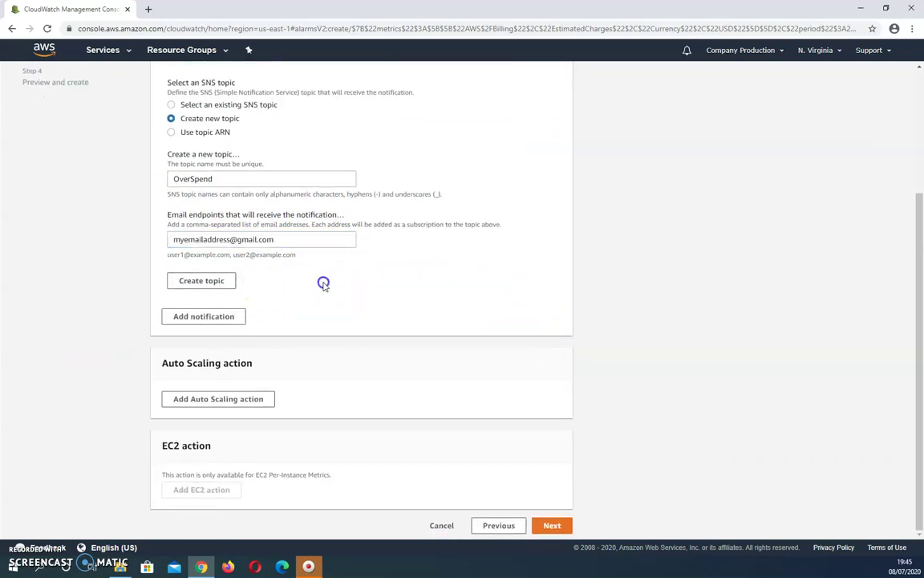
click(566, 525)
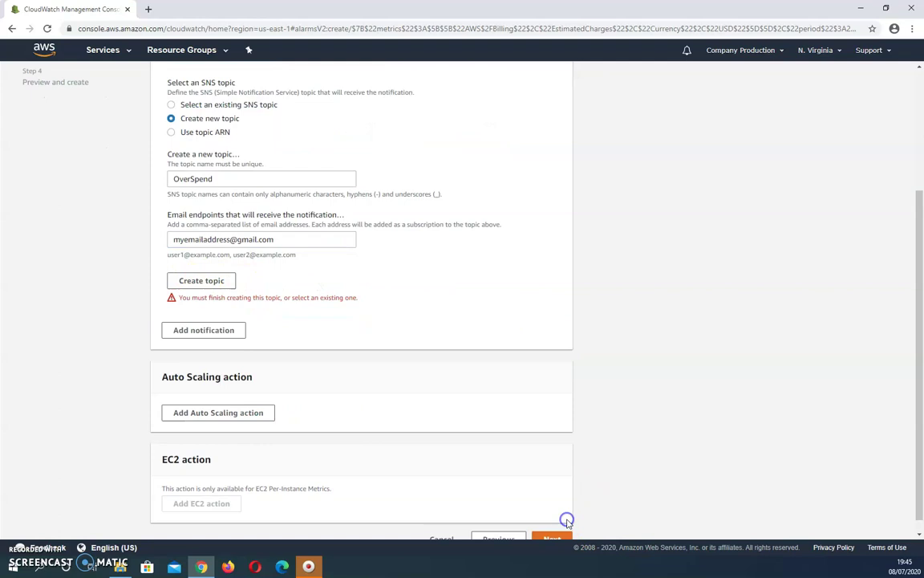
click(221, 281)
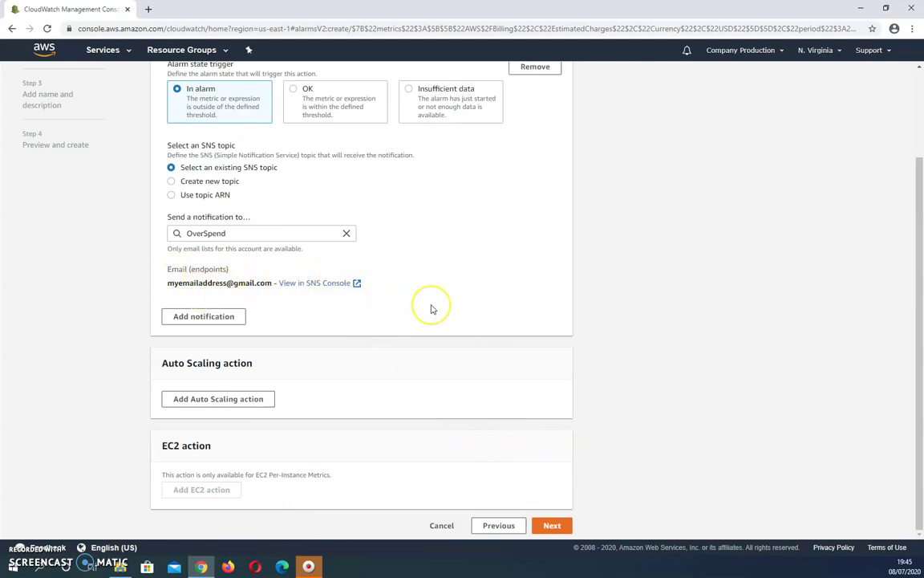
- Review the OverSpend notification settings and continue to the alarm's name and description
scroll(431, 309, up, 1)
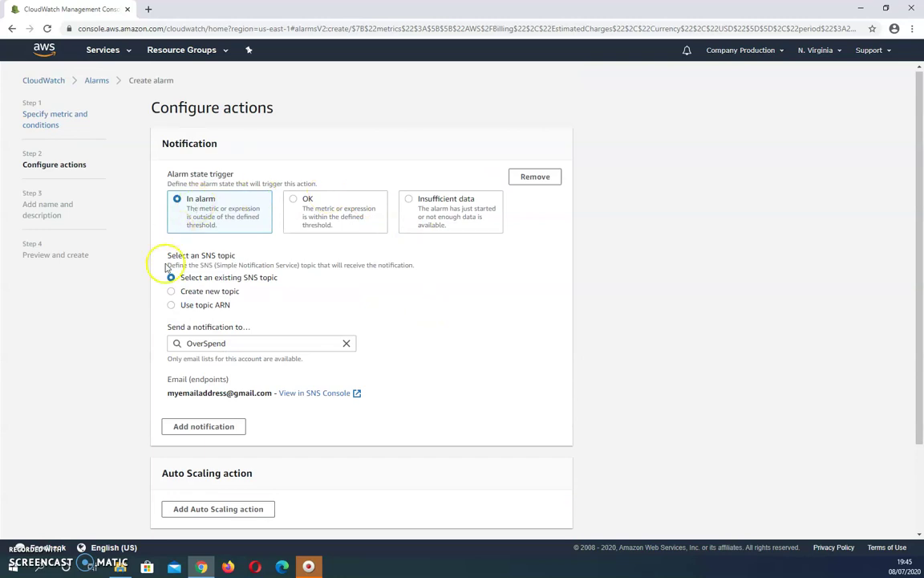
scroll(552, 376, down, 2)
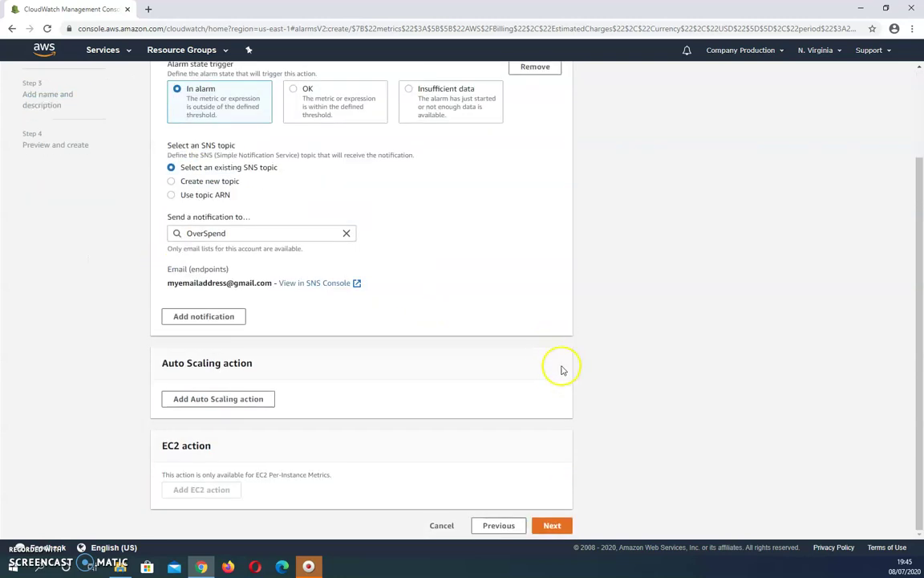
click(562, 526)
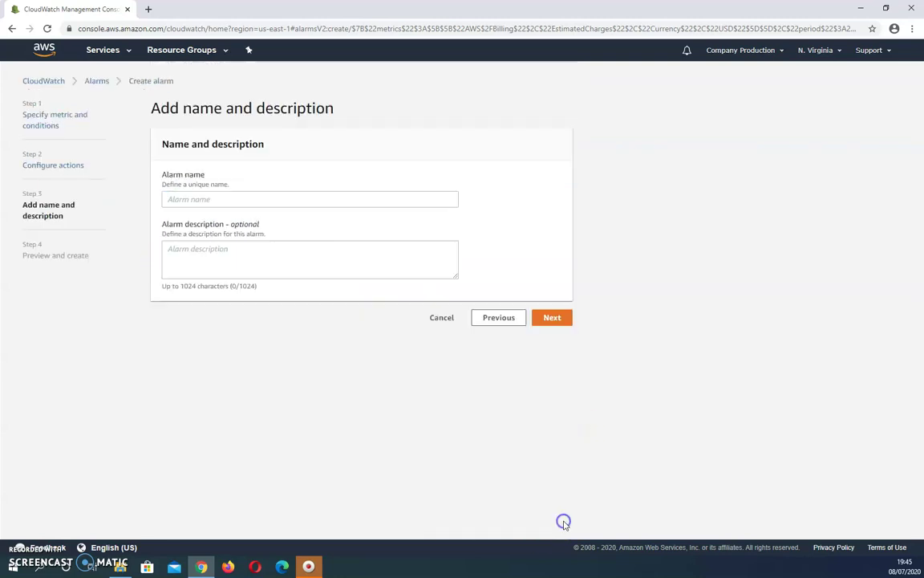
- Name the alarm OverSpend, describe it as "Please go home and turn off stuff", and continue to the preview
click(243, 201)
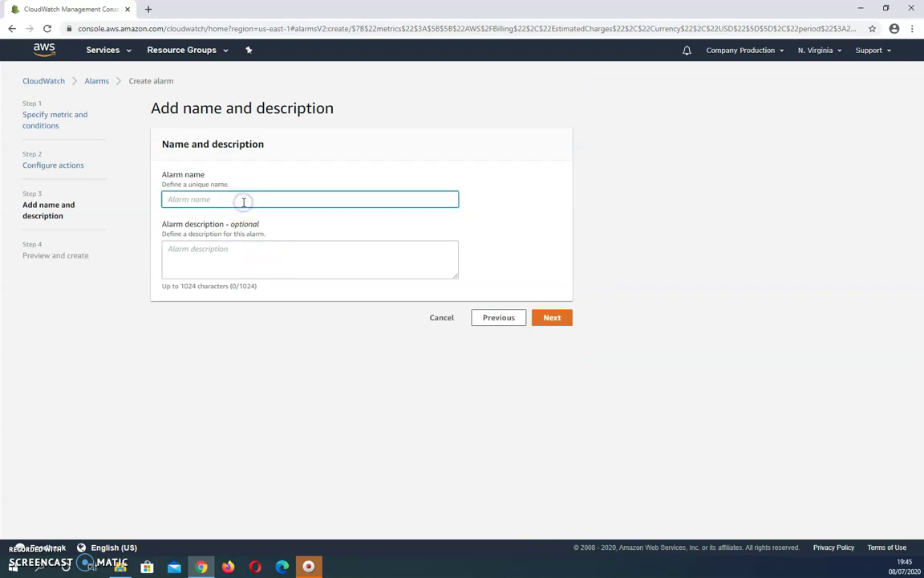
text(OverSpend)
key(Tab)
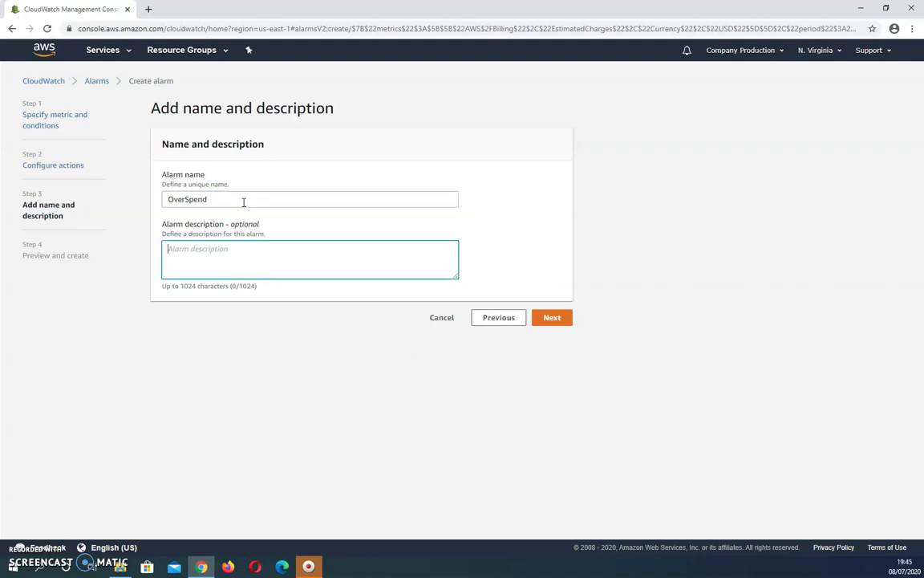
text(Please gp)
key(BackSpace)
key(BackSpace)
text(o home and tu)
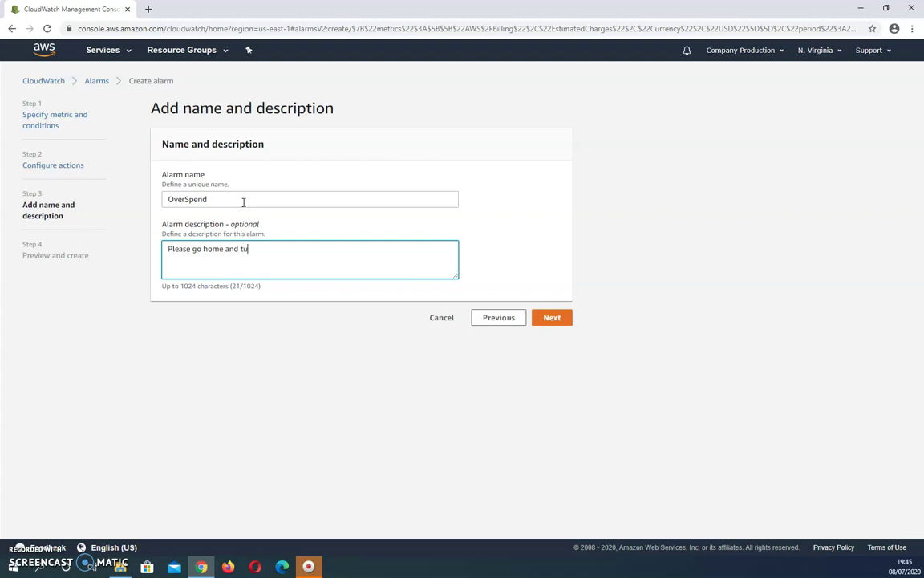
text(rn off stuff)
click(550, 321)
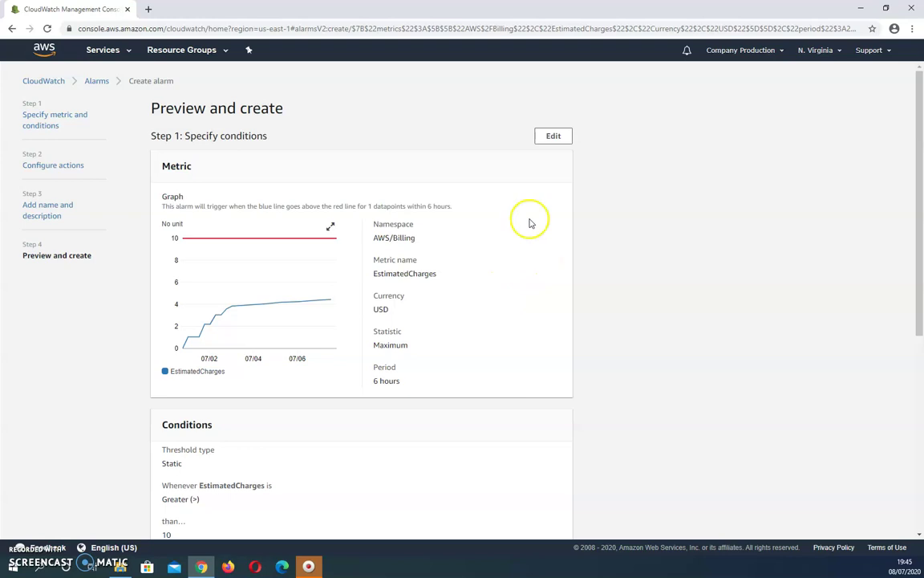
- Create the alarm after reviewing its preview, and read the explanation of its pending confirmation action
scroll(664, 289, down, 2)
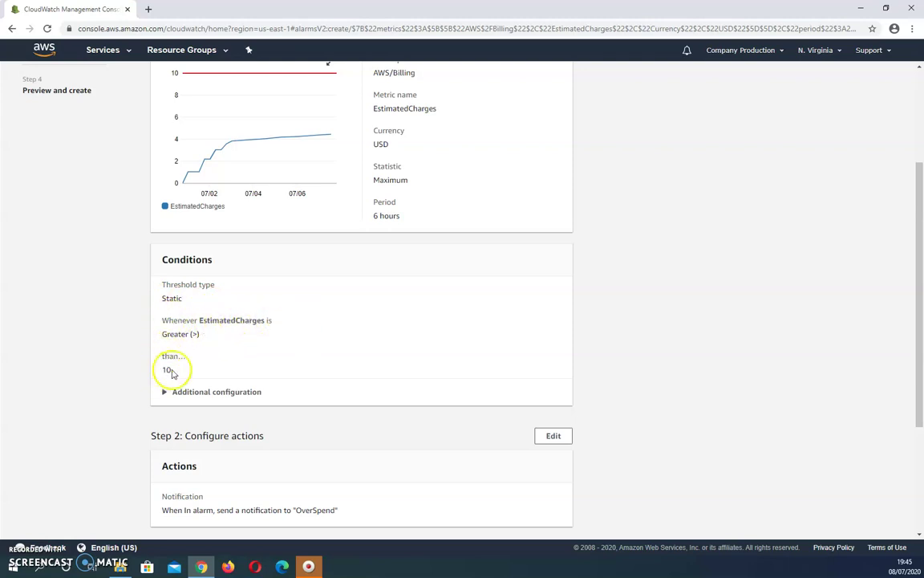
scroll(353, 361, down, 3)
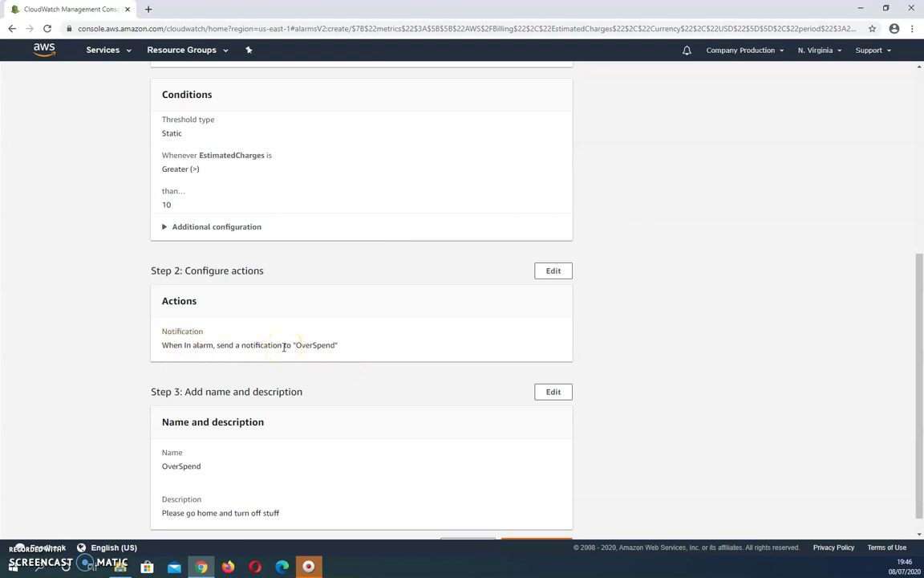
scroll(406, 374, down, 1)
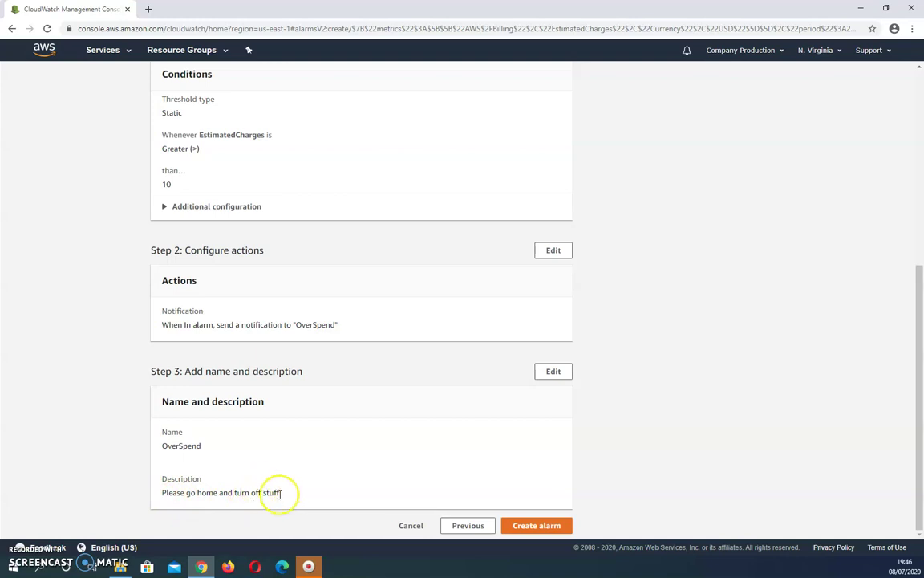
drag(273, 492, 124, 495)
scroll(192, 473, up, 2)
scroll(192, 474, down, 2)
click(539, 526)
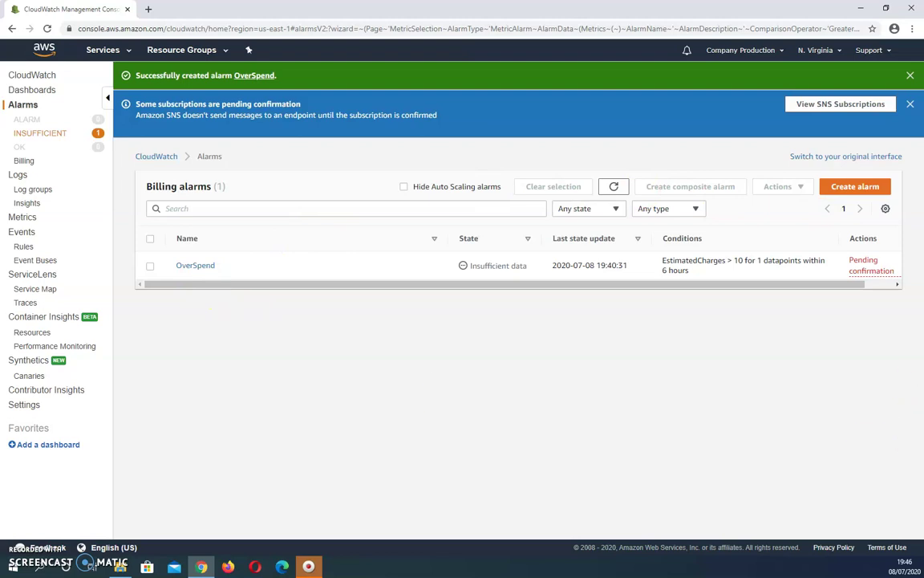
click(876, 270)
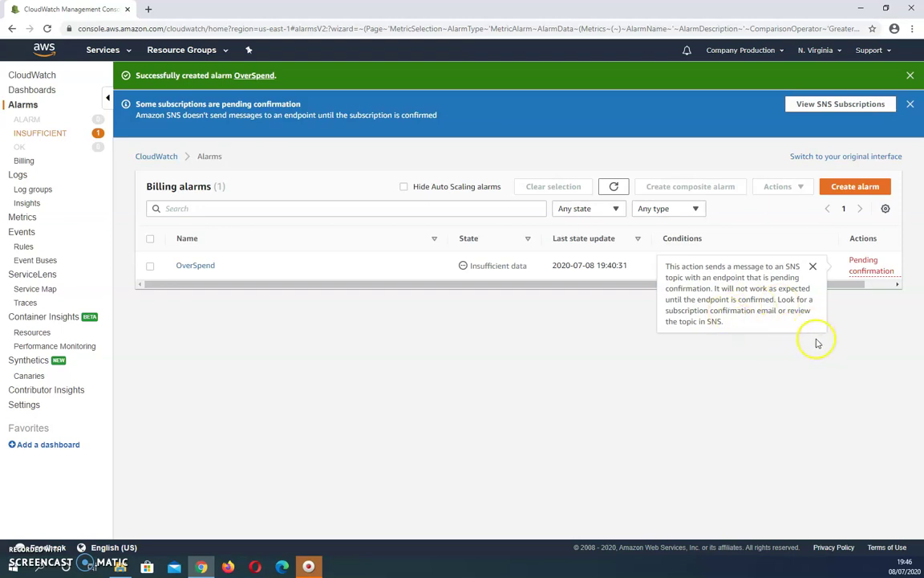
click(469, 308)
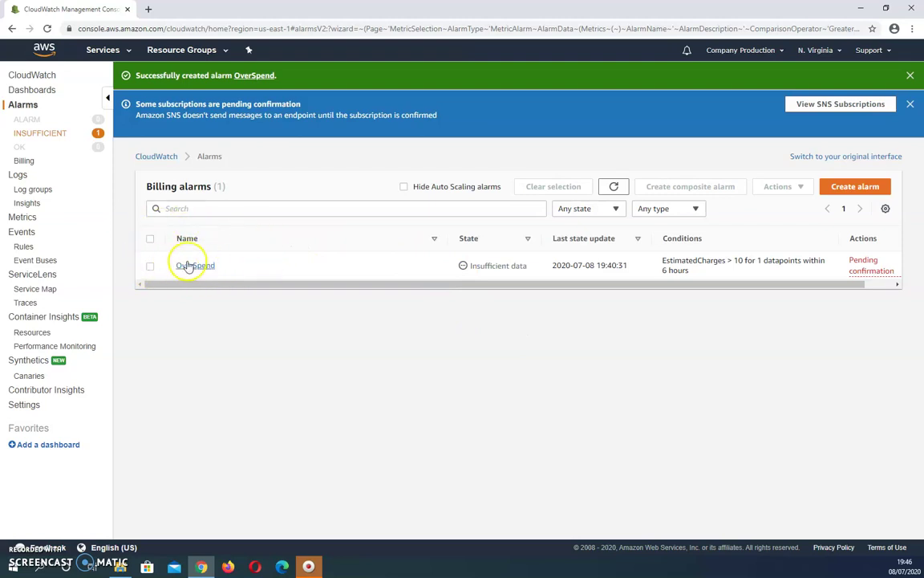
- Delete the OverSpend billing alarm permanently
click(150, 265)
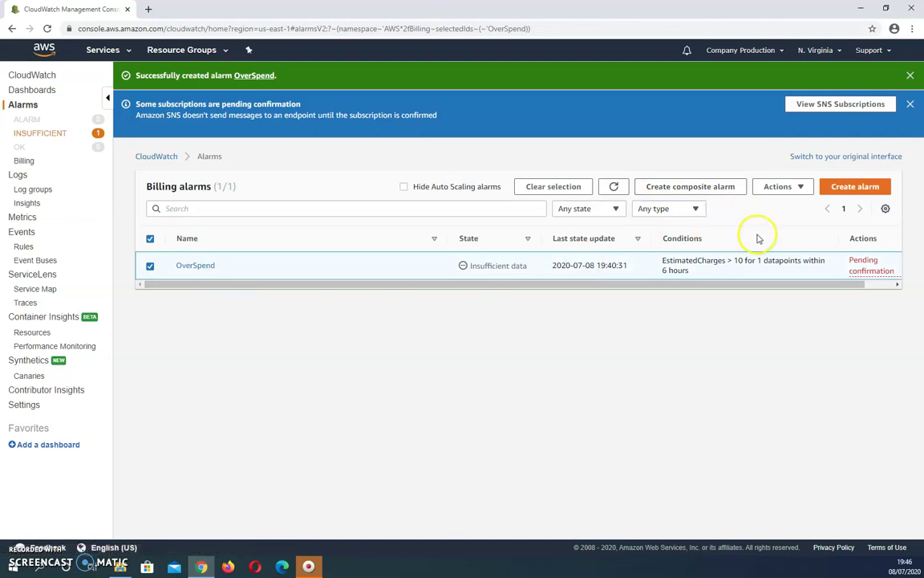
click(800, 186)
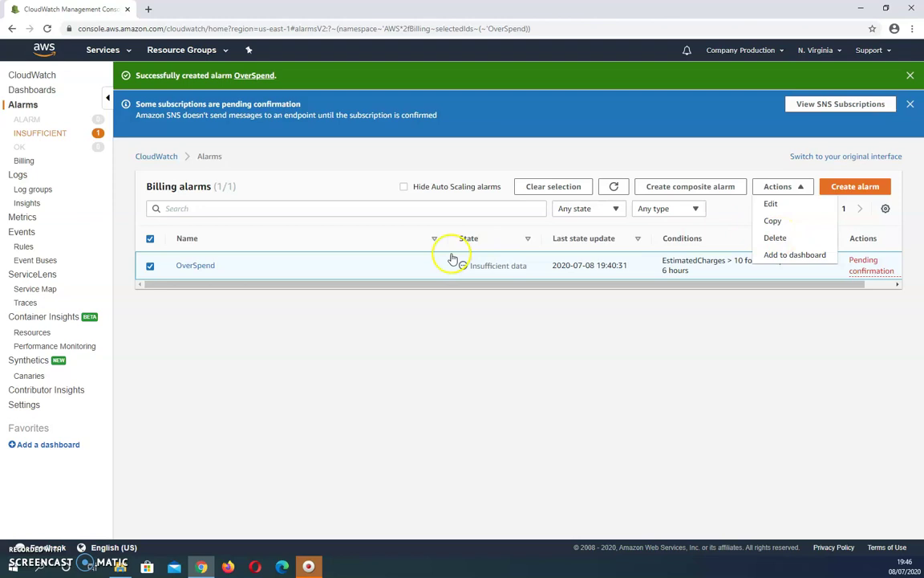
click(794, 237)
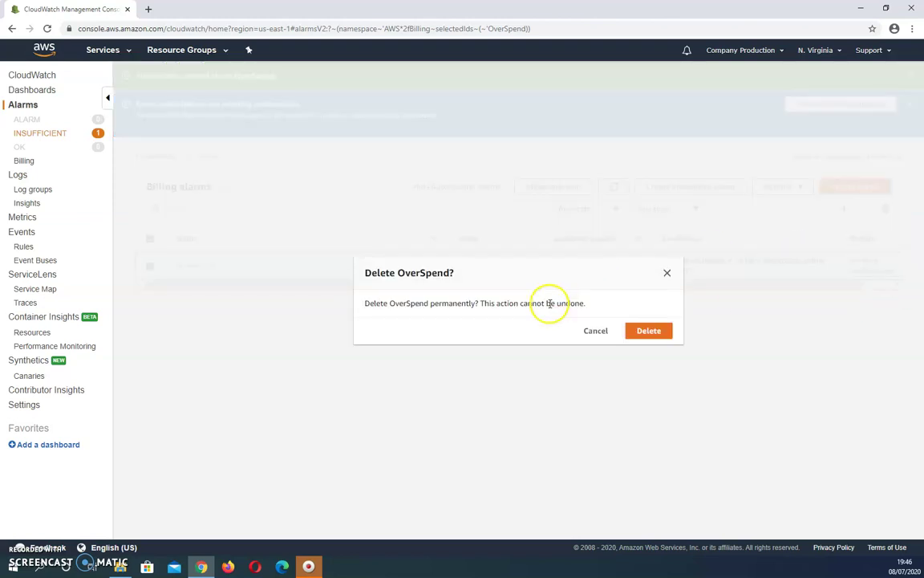
click(654, 332)
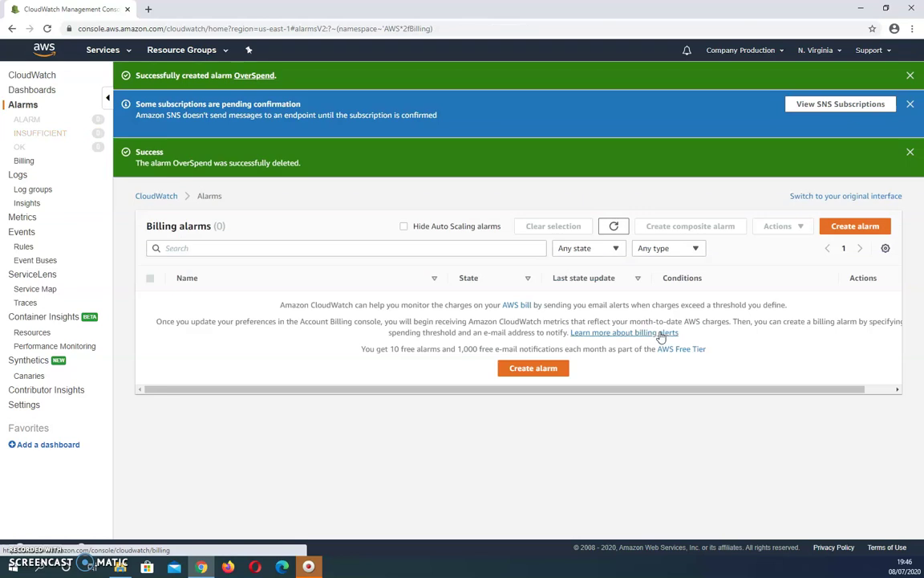